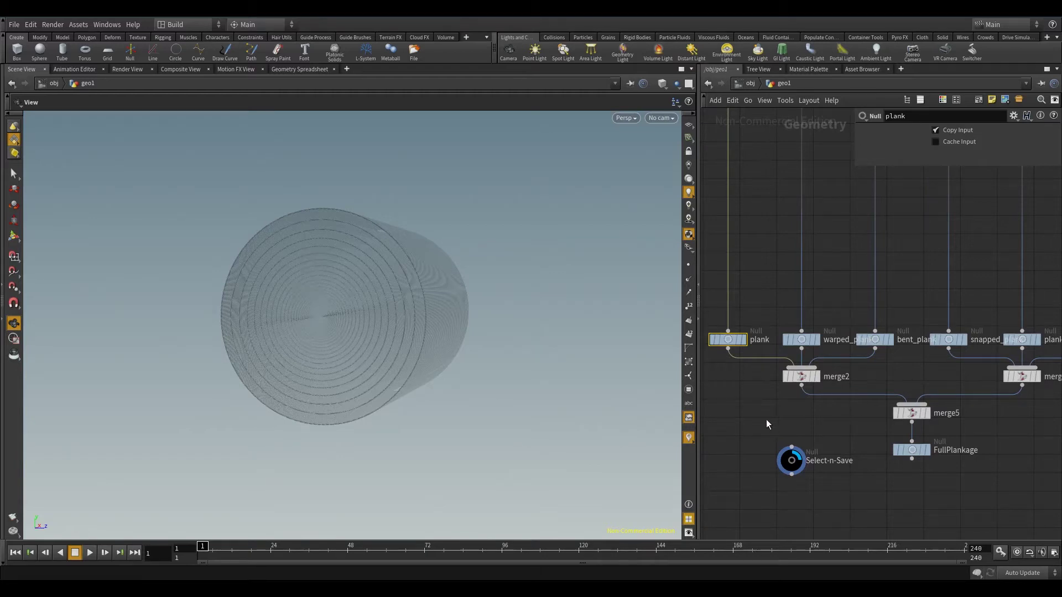
Step: Examine the ringed log cylinder from the front and at an angle
{"action": "middle_click_drag", "start_coordinate": [754, 414], "coordinate": [799, 410]}
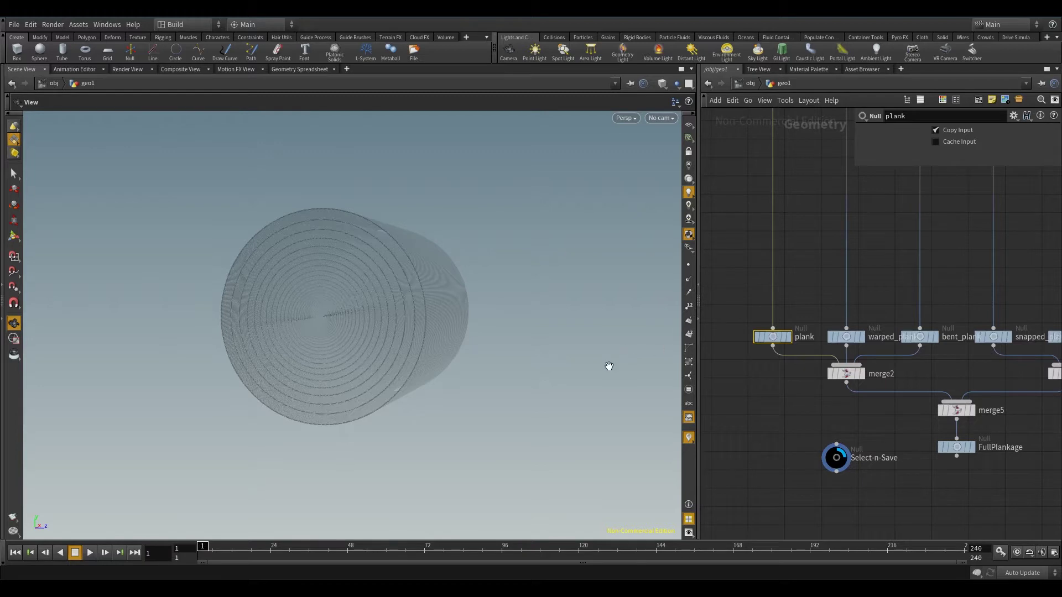
{"action": "left_click_drag", "start_coordinate": [507, 372], "coordinate": [387, 365]}
{"action": "middle_click_drag", "start_coordinate": [777, 412], "coordinate": [796, 429]}
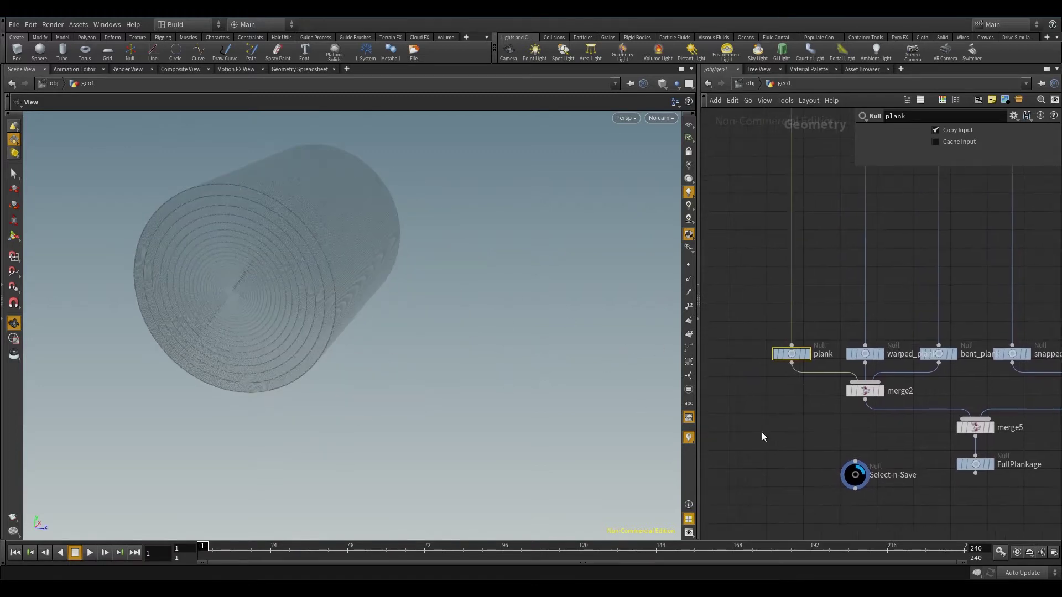
{"action": "left_click_drag", "start_coordinate": [366, 412], "coordinate": [398, 407]}
{"action": "middle_click_drag", "start_coordinate": [476, 376], "coordinate": [464, 390]}
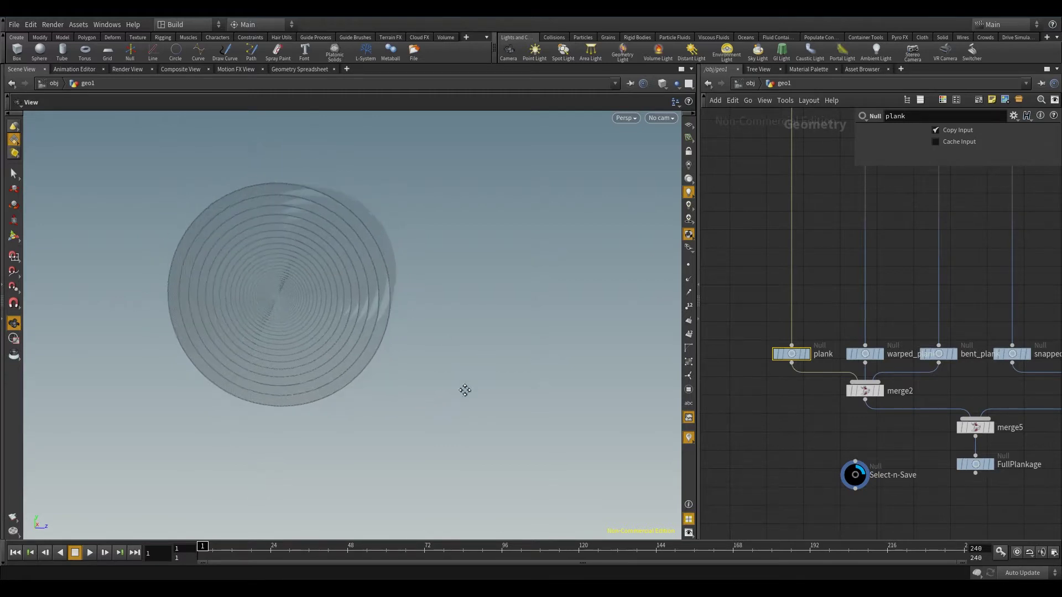
{"action": "left_click_drag", "start_coordinate": [465, 390], "coordinate": [406, 369]}
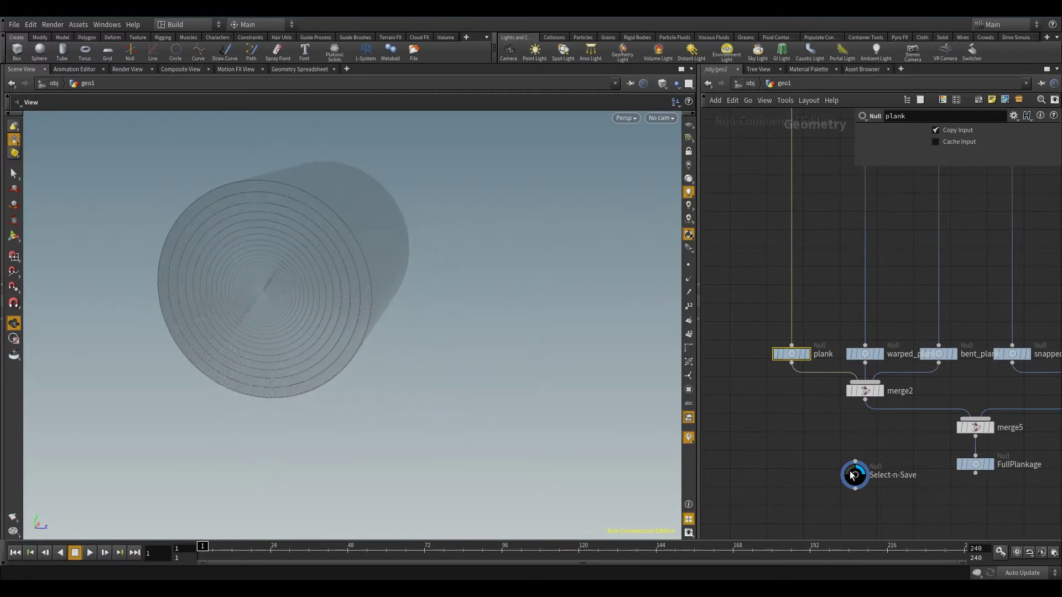
{"action": "mouse_move", "coordinate": [813, 453]}
{"action": "middle_mouse_down"}
{"action": "mouse_move", "coordinate": [773, 469]}
{"action": "mouse_move", "coordinate": [798, 454]}
{"action": "middle_mouse_up"}
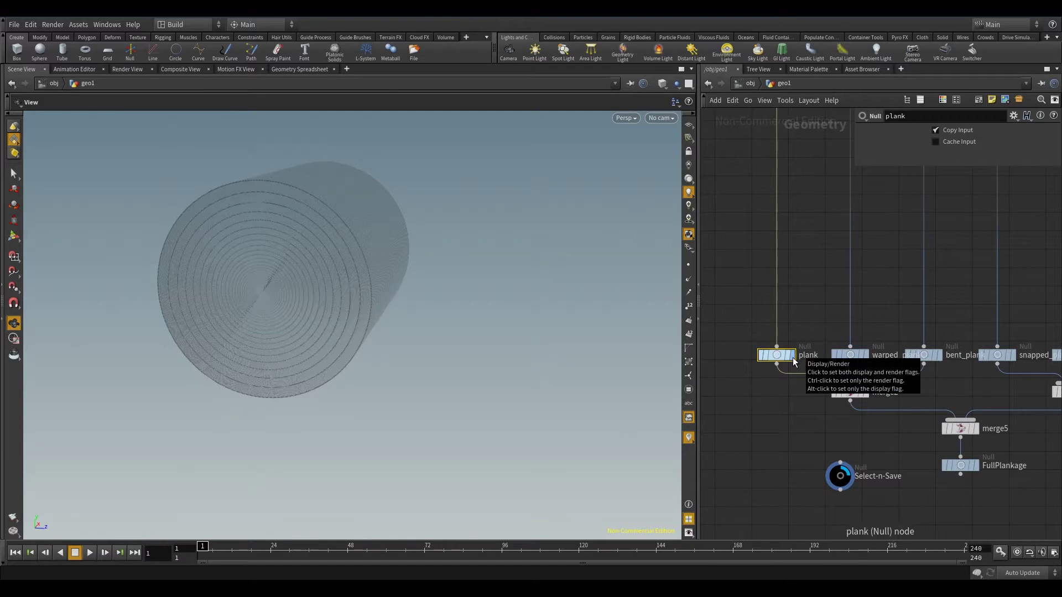
Step: Display the plank node and examine the plank's growth-ring pattern up close and beside the log cylinder
{"action": "left_click", "coordinate": [793, 356]}
{"action": "left_click_drag", "start_coordinate": [352, 421], "coordinate": [430, 440]}
{"action": "middle_click_drag", "start_coordinate": [430, 440], "coordinate": [505, 398]}
{"action": "scroll", "coordinate": [426, 440], "scroll_direction": "up", "scroll_amount": 2}
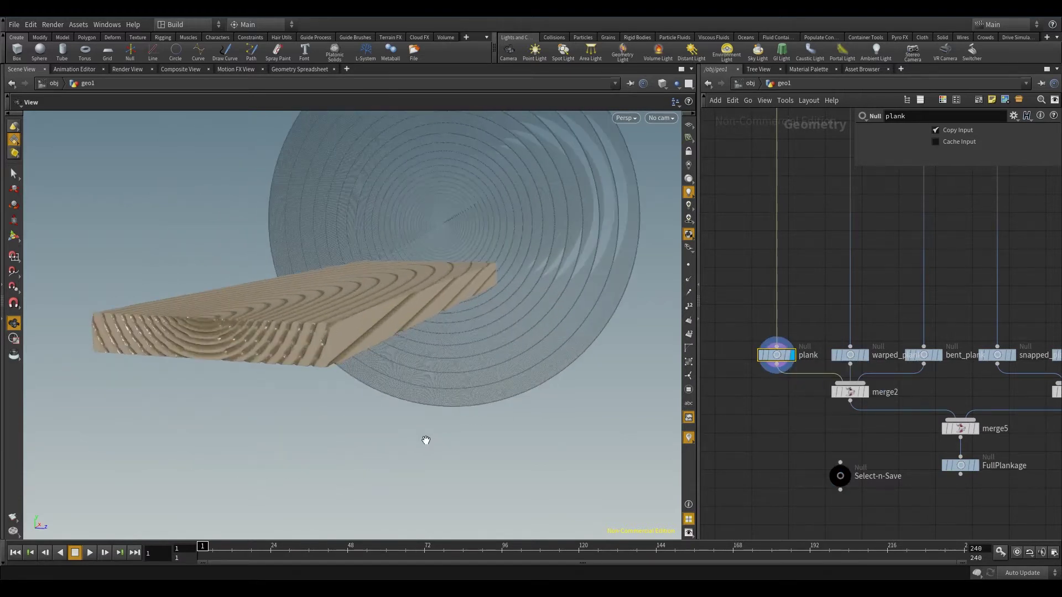
{"action": "middle_click_drag", "start_coordinate": [386, 450], "coordinate": [410, 471]}
{"action": "scroll", "coordinate": [397, 474], "scroll_direction": "up", "scroll_amount": 2}
{"action": "left_click_drag", "start_coordinate": [390, 476], "coordinate": [399, 477]}
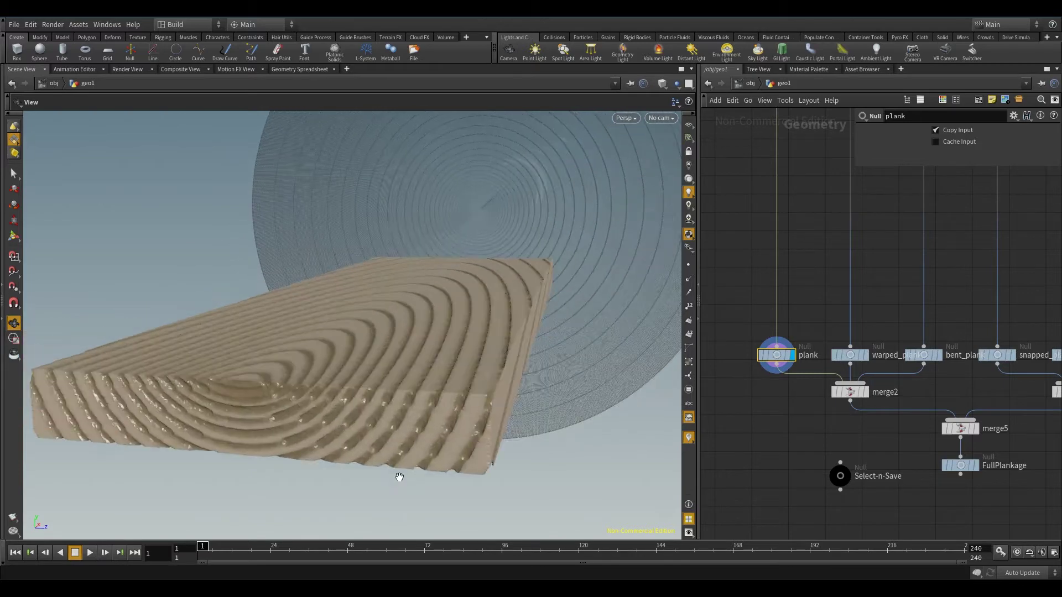
{"action": "left_click_drag", "start_coordinate": [333, 412], "coordinate": [342, 411]}
{"action": "left_click_drag", "start_coordinate": [473, 368], "coordinate": [442, 396]}
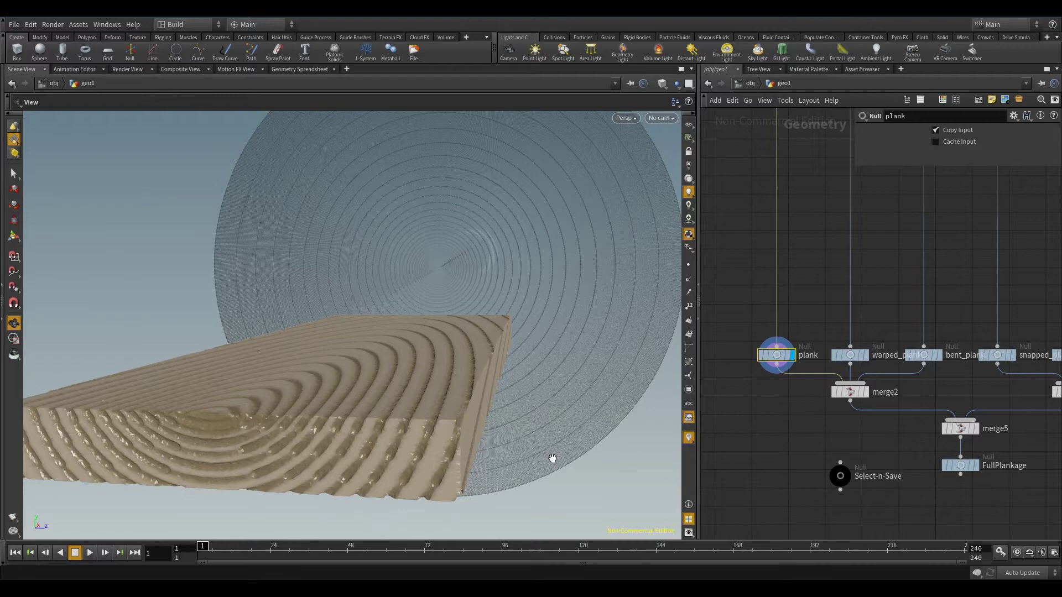
{"action": "left_click_drag", "start_coordinate": [552, 458], "coordinate": [390, 382]}
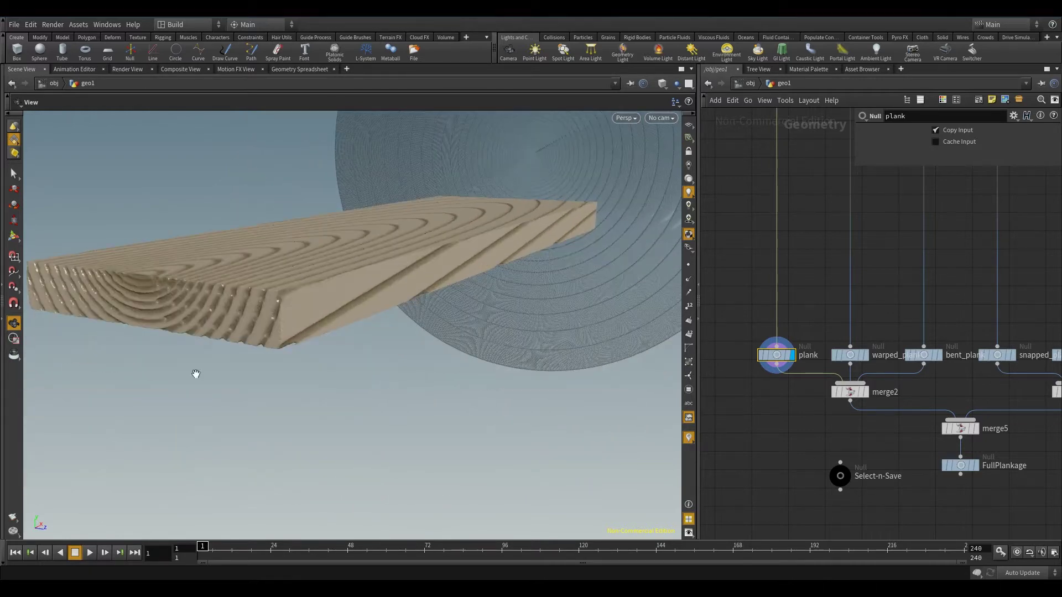
{"action": "left_click_drag", "start_coordinate": [196, 373], "coordinate": [483, 441]}
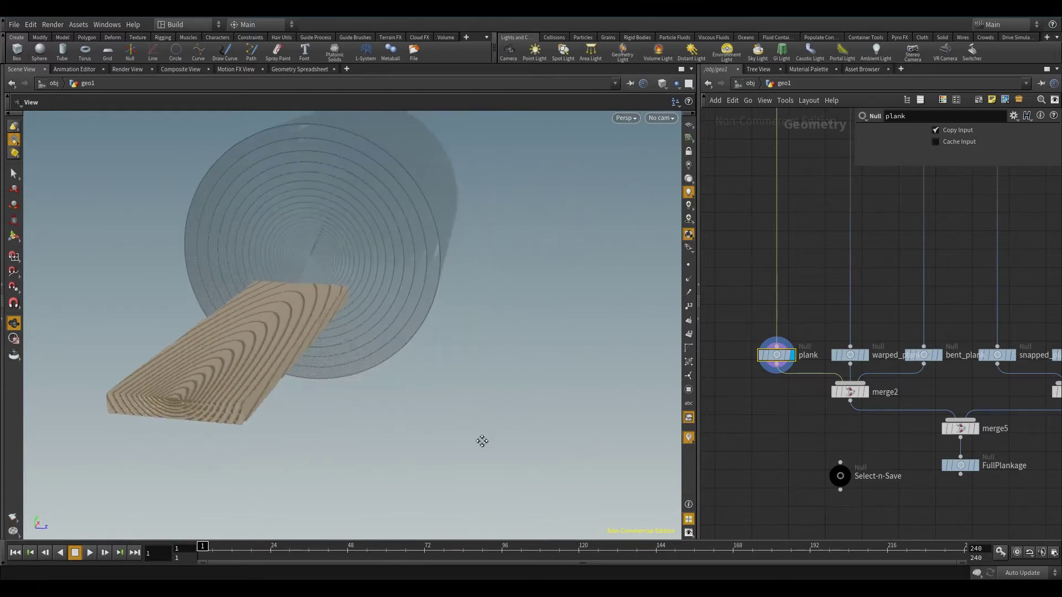
{"action": "middle_click_drag", "start_coordinate": [482, 440], "coordinate": [470, 461]}
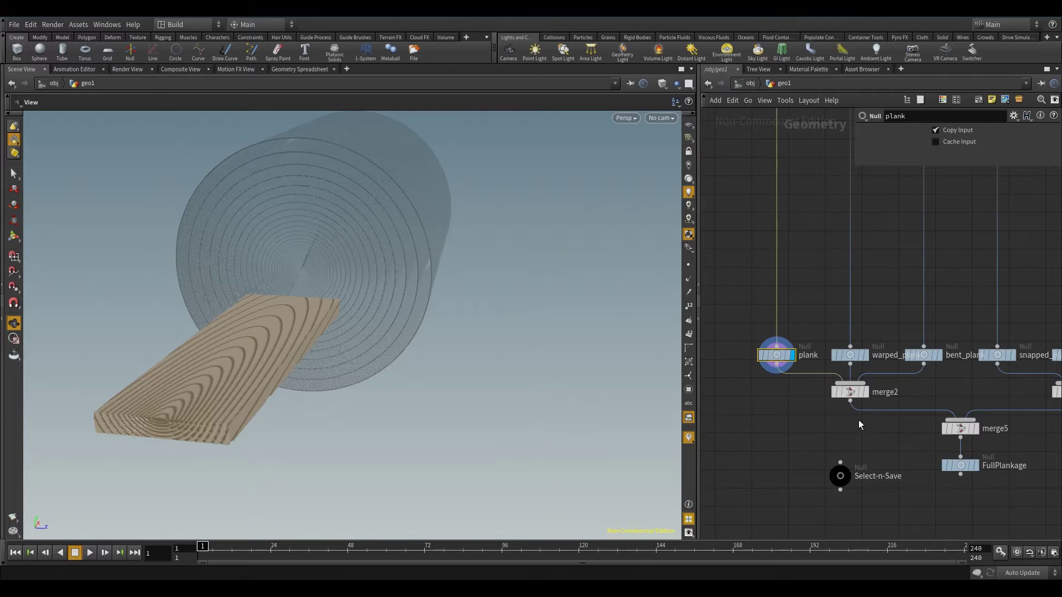
Step: Display the warped_plank node and view the warped plank from several angles
{"action": "middle_click_drag", "start_coordinate": [858, 419], "coordinate": [831, 418]}
{"action": "left_click", "coordinate": [838, 354]}
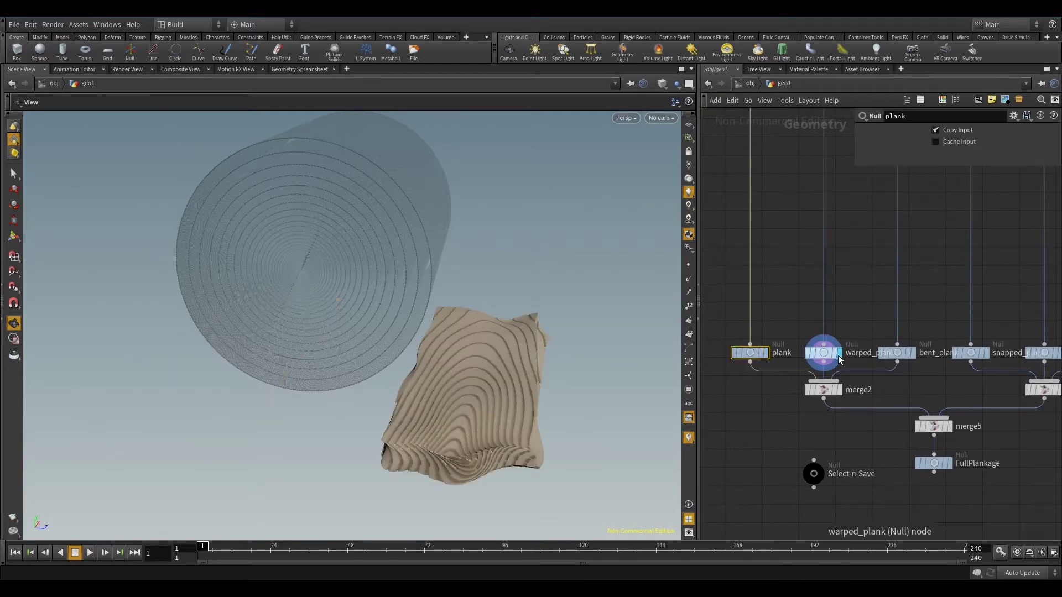
{"action": "left_click_drag", "start_coordinate": [386, 507], "coordinate": [398, 407]}
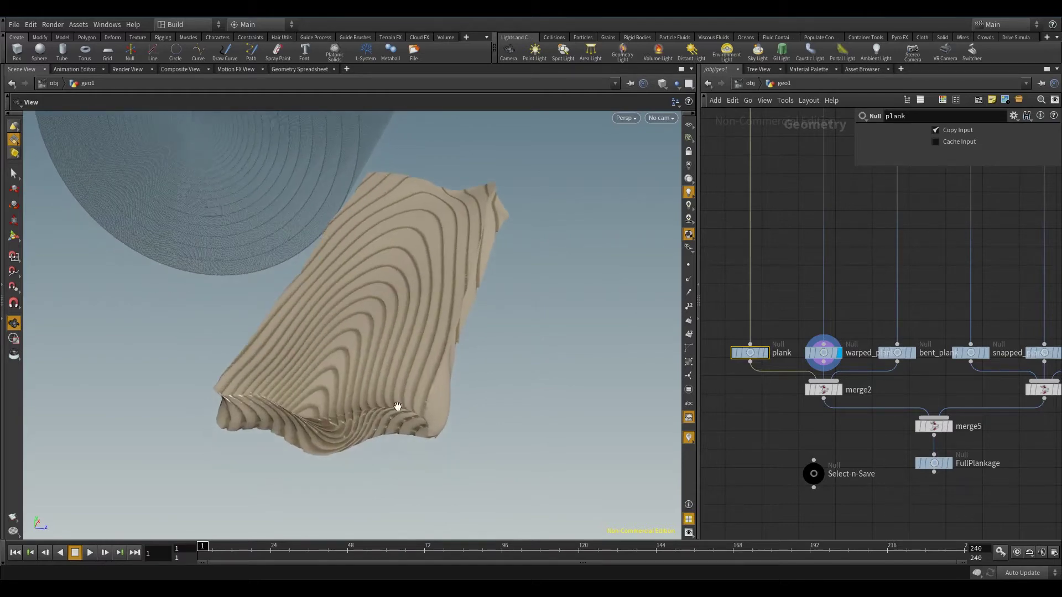
{"action": "left_click_drag", "start_coordinate": [398, 446], "coordinate": [455, 445]}
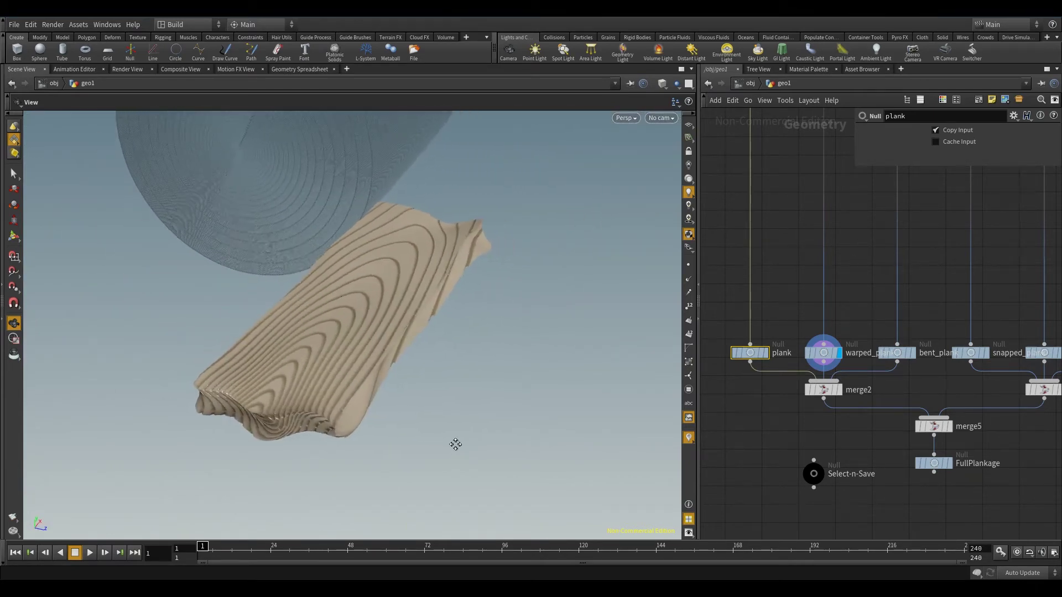
Step: Display the bent plank and the snapped plank one after the other, viewing each from different angles
{"action": "left_click", "coordinate": [911, 352]}
{"action": "left_click_drag", "start_coordinate": [533, 433], "coordinate": [264, 412]}
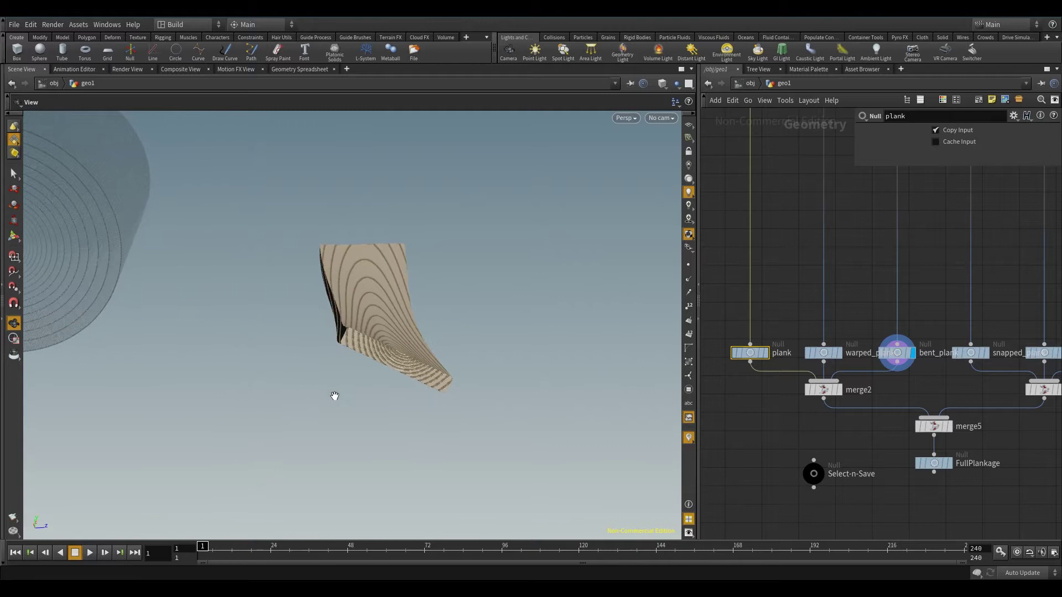
{"action": "left_click_drag", "start_coordinate": [334, 396], "coordinate": [304, 424]}
{"action": "left_click_drag", "start_coordinate": [569, 429], "coordinate": [549, 412]}
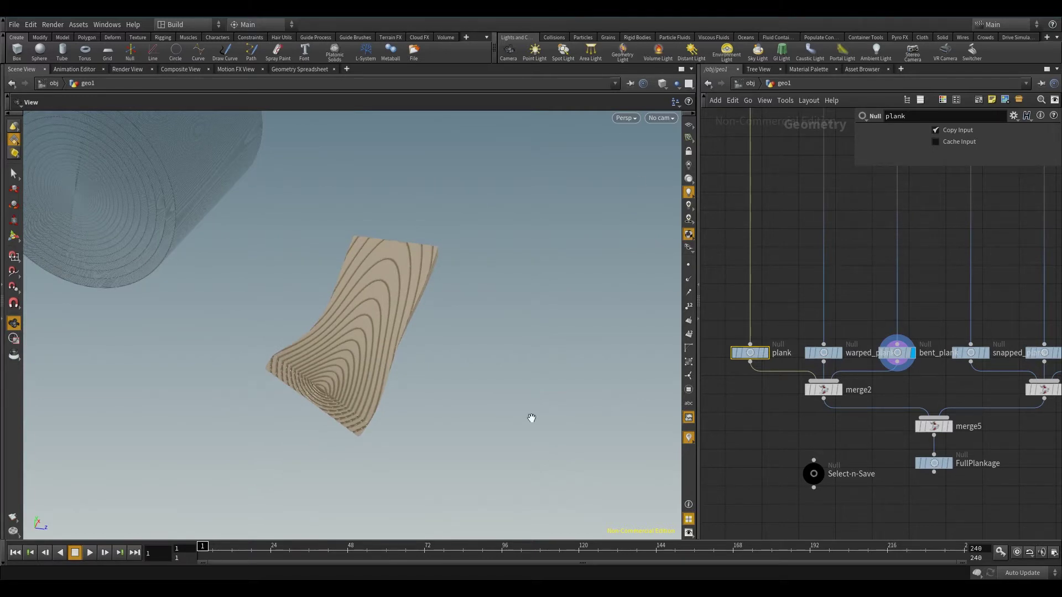
{"action": "left_click", "coordinate": [986, 355]}
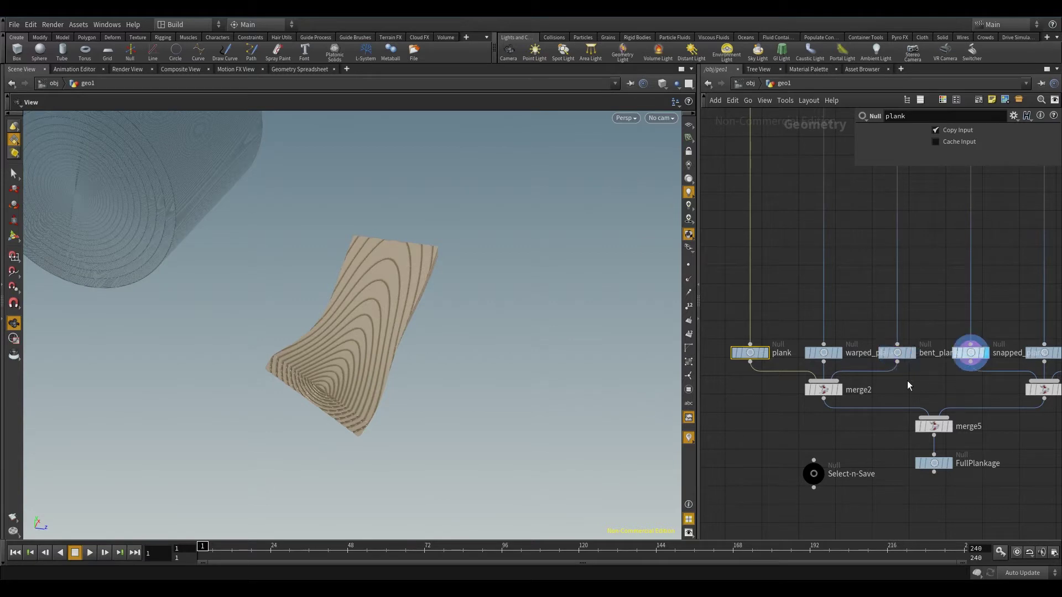
{"action": "left_click_drag", "start_coordinate": [525, 437], "coordinate": [368, 412]}
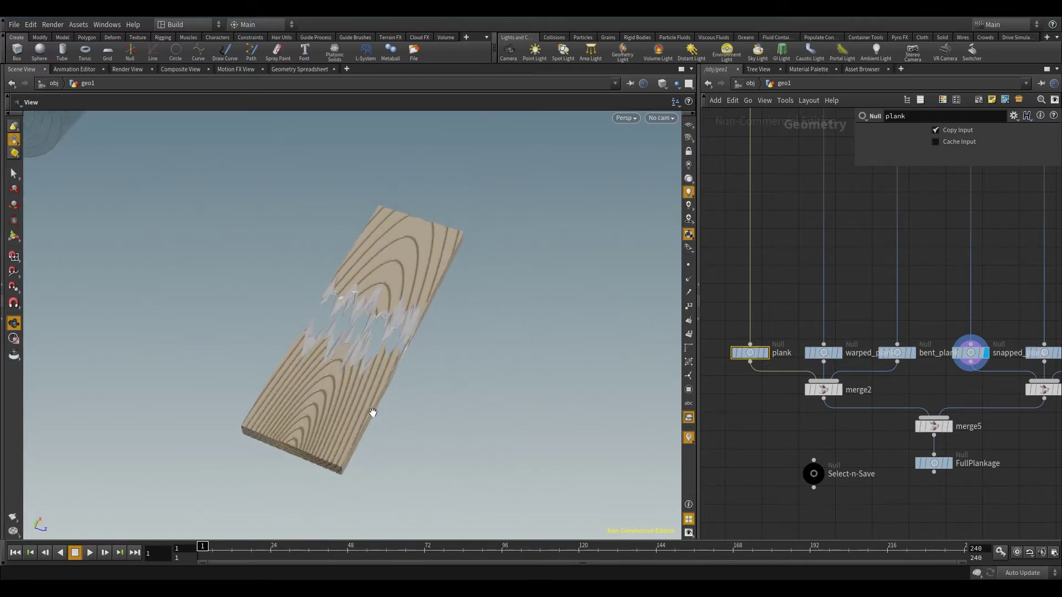
Step: Display the plank floor node and view the whole floor at an angle
{"action": "middle_click_drag", "start_coordinate": [903, 402], "coordinate": [829, 410]}
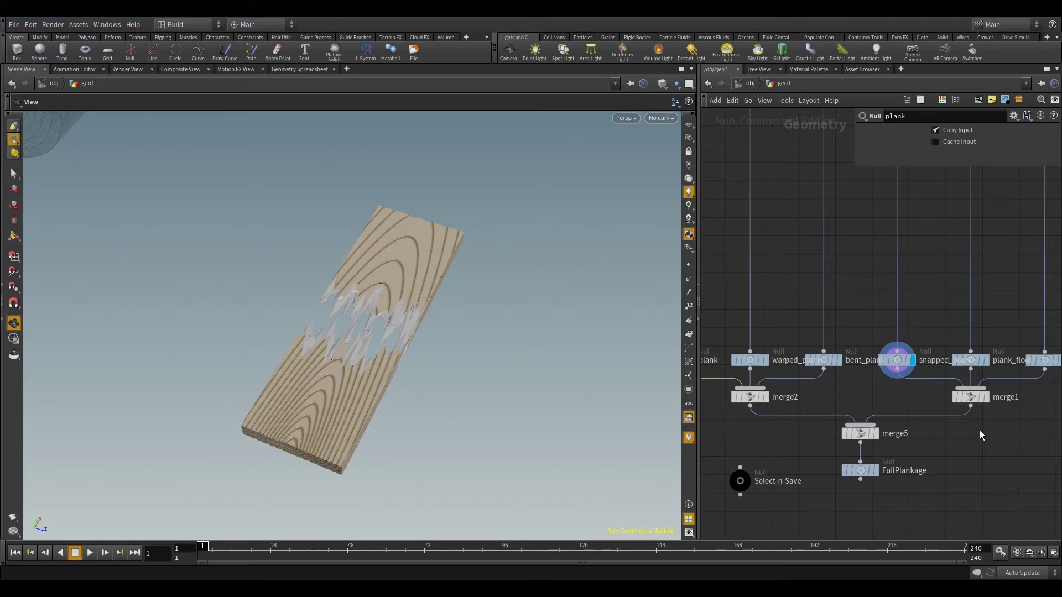
{"action": "left_click", "coordinate": [976, 360]}
{"action": "scroll", "coordinate": [372, 404], "scroll_direction": "down", "scroll_amount": 1}
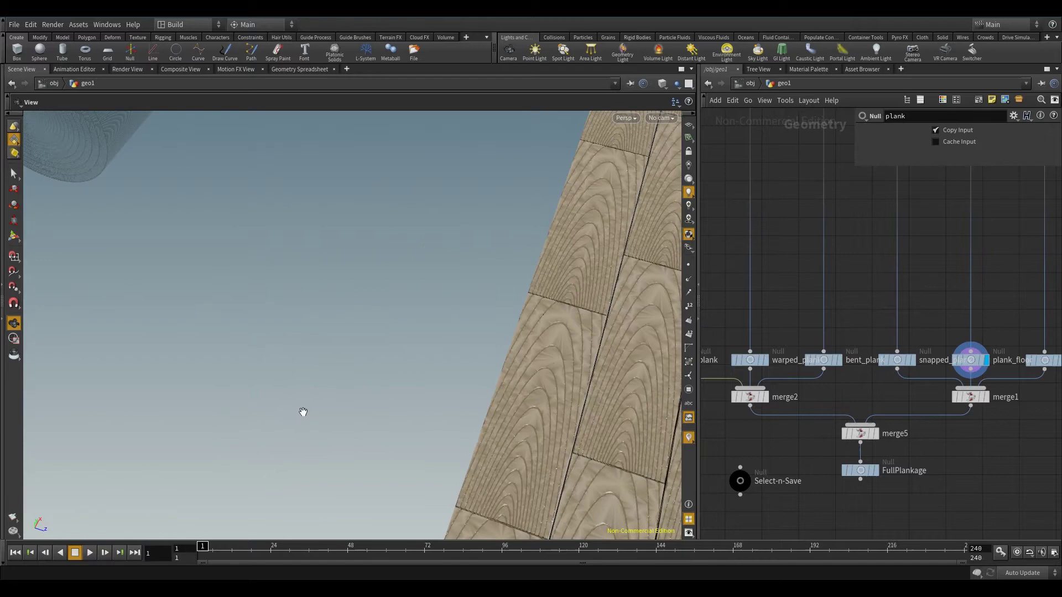
{"action": "left_click_drag", "start_coordinate": [303, 412], "coordinate": [486, 370]}
{"action": "middle_click_drag", "start_coordinate": [492, 354], "coordinate": [259, 443]}
{"action": "left_click_drag", "start_coordinate": [259, 442], "coordinate": [242, 423]}
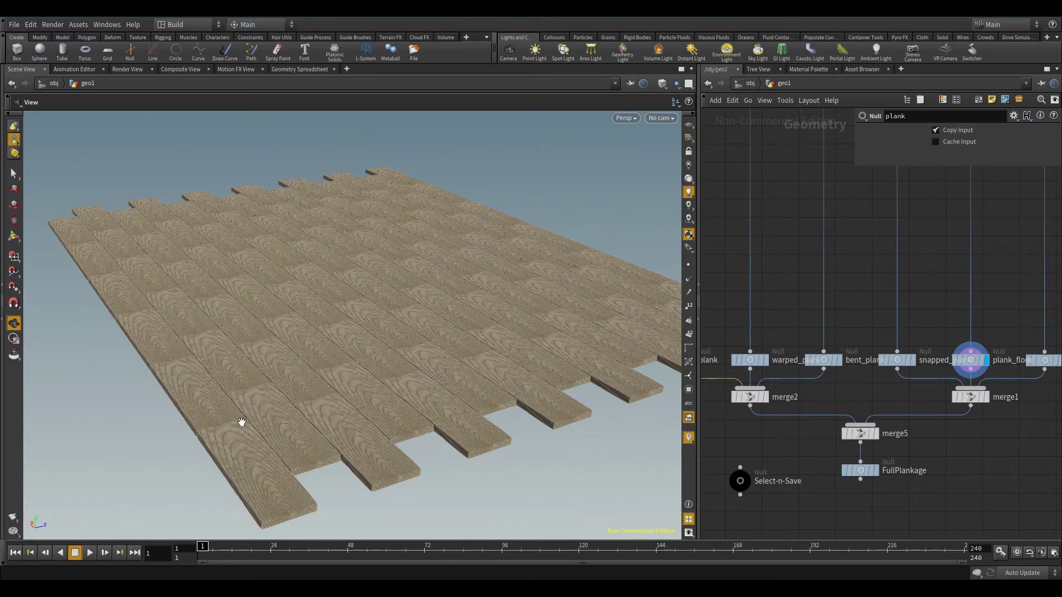
Step: Template the ship reference transform as a wireframe and display the ship node, viewing the curved planking inside the hull
{"action": "middle_click_drag", "start_coordinate": [996, 444], "coordinate": [899, 449]}
{"action": "left_click", "coordinate": [1024, 368]}
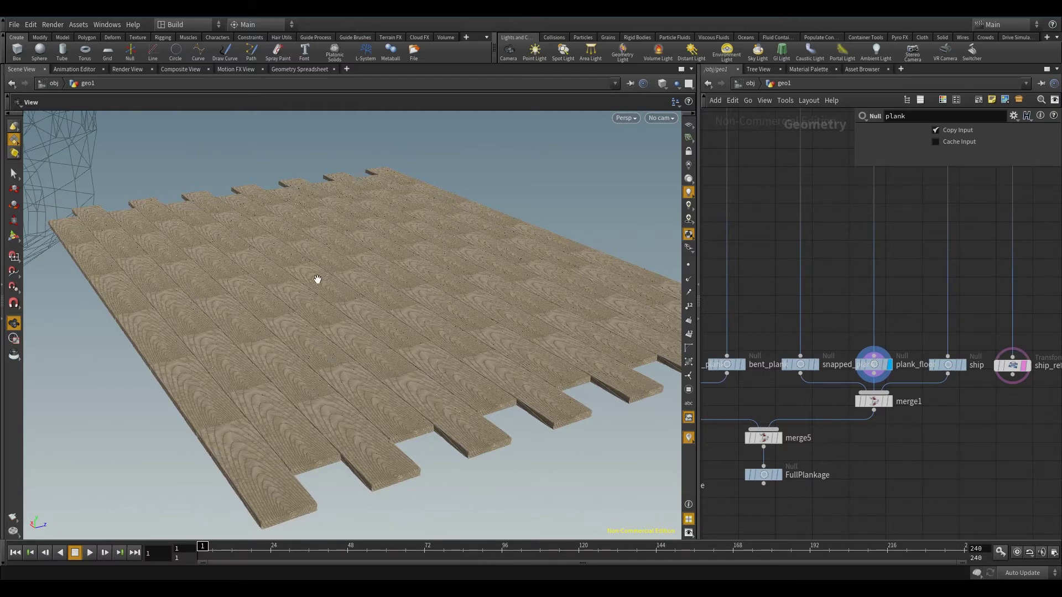
{"action": "left_click", "coordinate": [961, 365]}
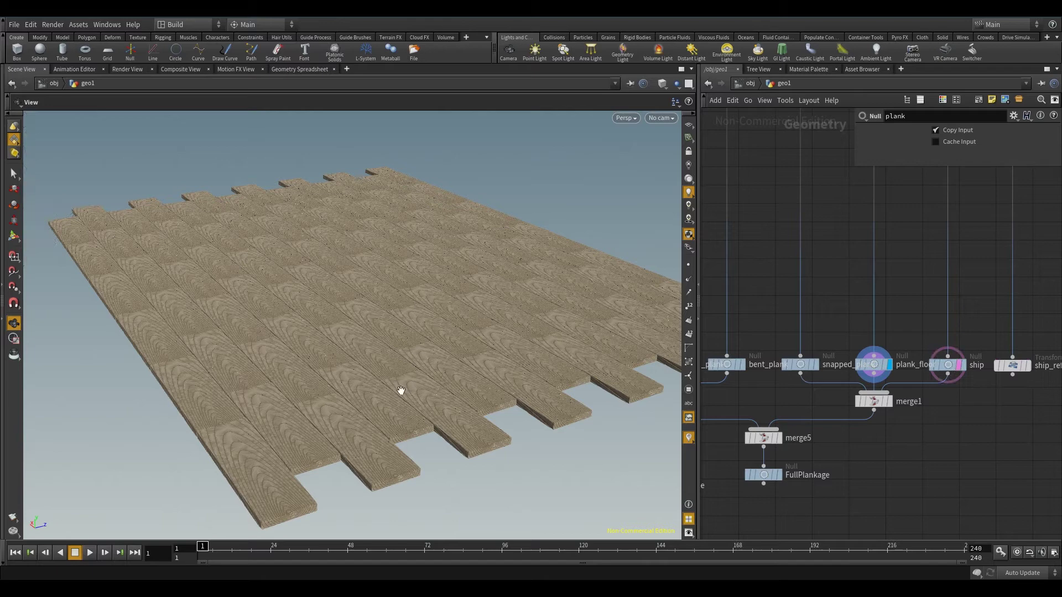
{"action": "left_click", "coordinate": [1023, 366]}
{"action": "left_click", "coordinate": [963, 365]}
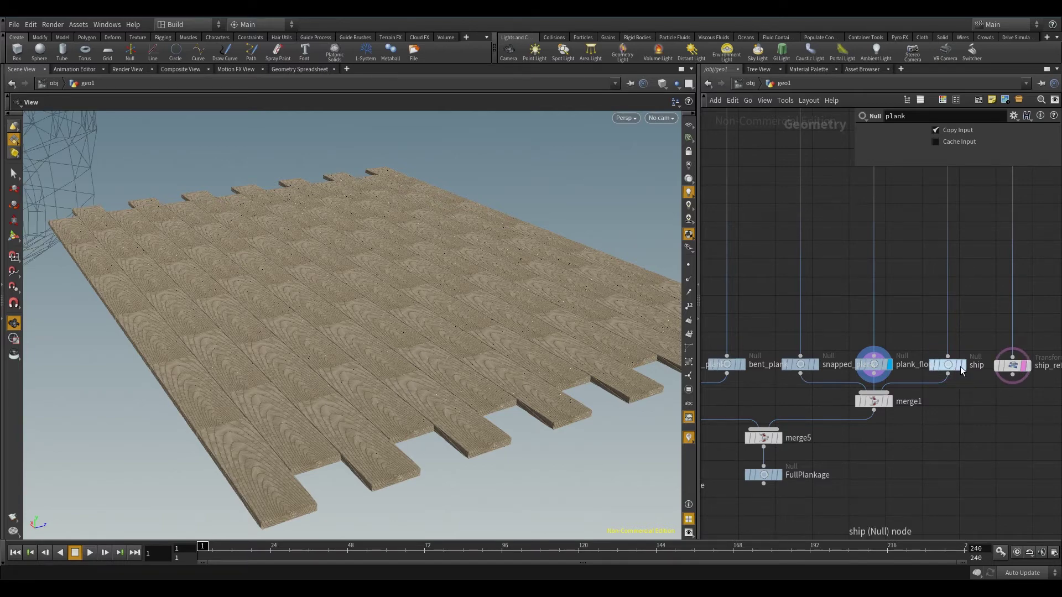
{"action": "left_click_drag", "start_coordinate": [359, 379], "coordinate": [401, 394]}
{"action": "right_click_drag", "start_coordinate": [400, 393], "coordinate": [294, 419]}
{"action": "left_click_drag", "start_coordinate": [293, 420], "coordinate": [359, 388]}
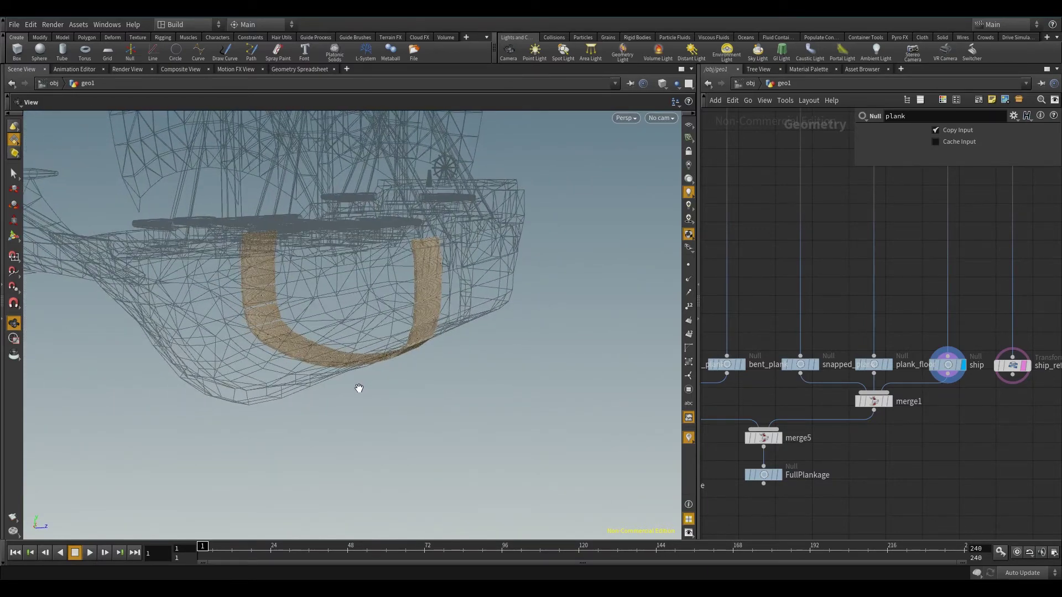
{"action": "left_click_drag", "start_coordinate": [415, 357], "coordinate": [352, 332]}
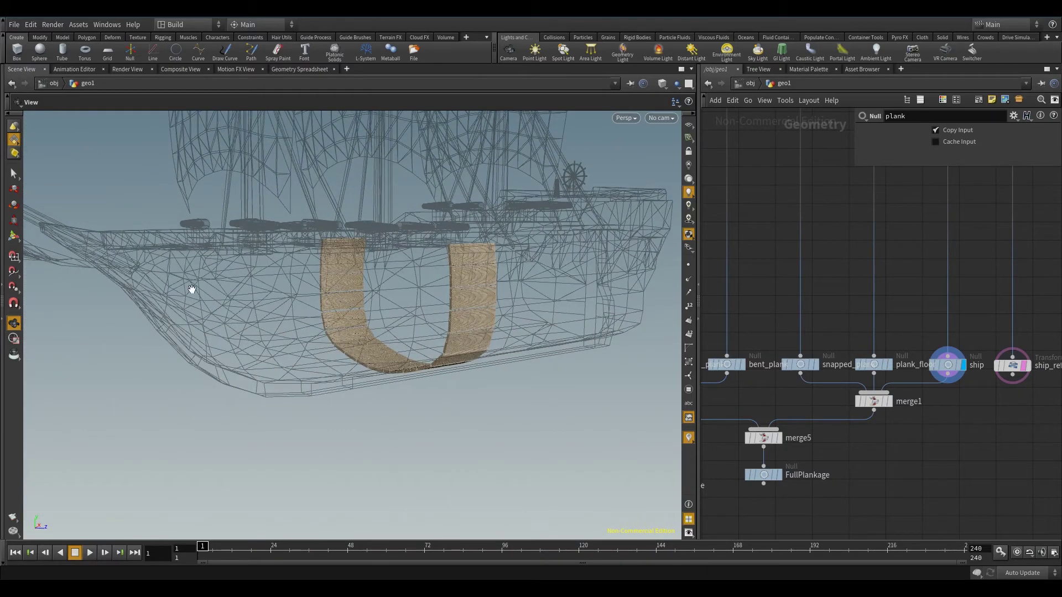
{"action": "left_click_drag", "start_coordinate": [192, 289], "coordinate": [333, 416]}
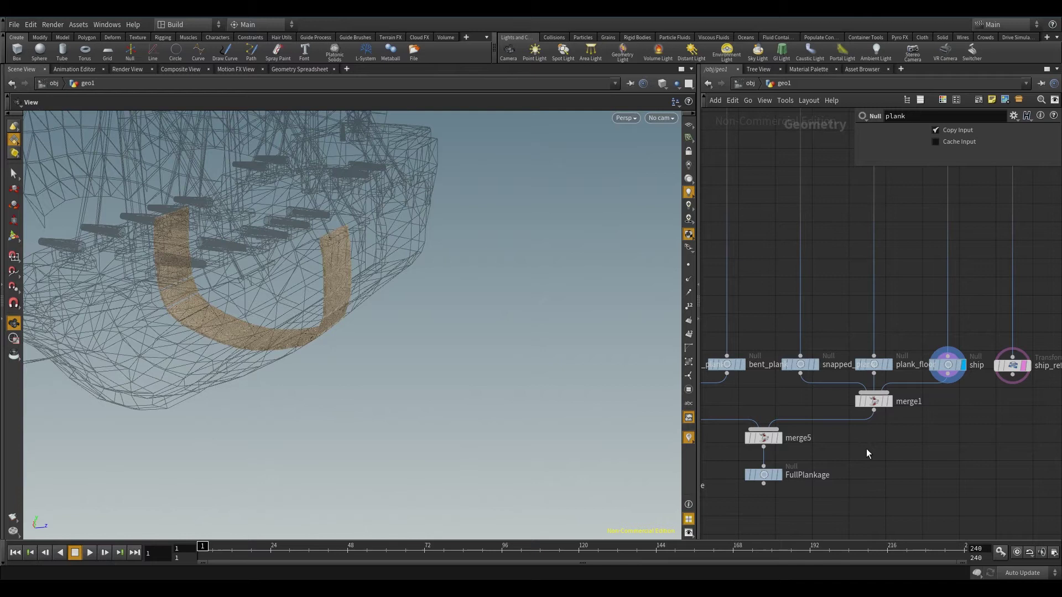
Step: Display the FullPlankage node and view all plank variants together with the floor and the ship hull planking
{"action": "middle_click_drag", "start_coordinate": [866, 449], "coordinate": [1052, 468]}
{"action": "mouse_move", "coordinate": [826, 445]}
{"action": "middle_mouse_down"}
{"action": "mouse_move", "coordinate": [835, 456]}
{"action": "mouse_move", "coordinate": [829, 425]}
{"action": "middle_mouse_up"}
{"action": "scroll", "coordinate": [817, 400], "scroll_direction": "up", "scroll_amount": 4}
{"action": "left_click", "coordinate": [782, 391]}
{"action": "scroll", "coordinate": [795, 421], "scroll_direction": "down", "scroll_amount": 3}
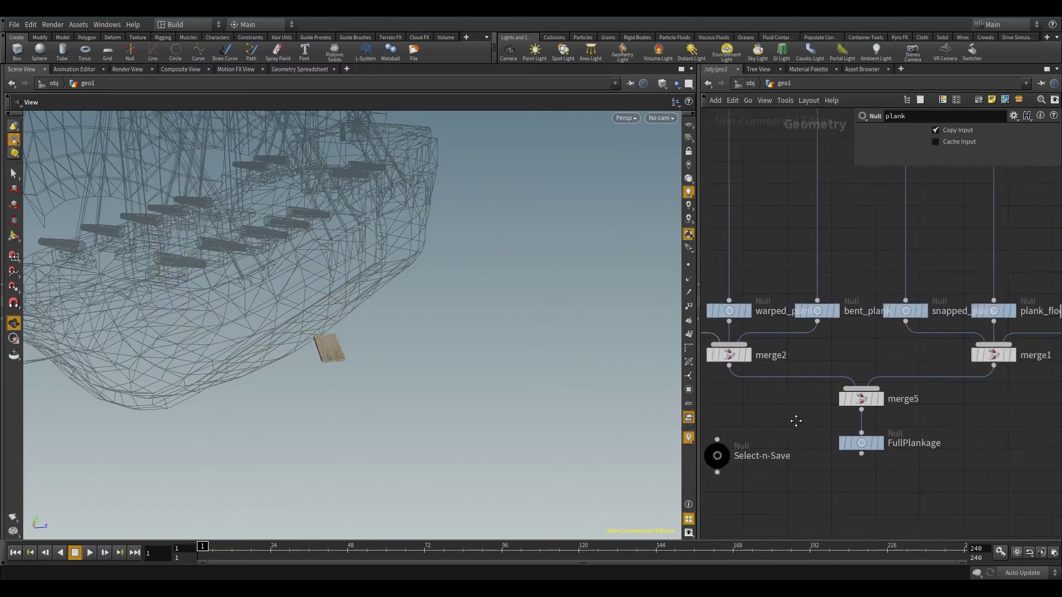
{"action": "scroll", "coordinate": [861, 462], "scroll_direction": "up", "scroll_amount": 3}
{"action": "mouse_move", "coordinate": [894, 433]}
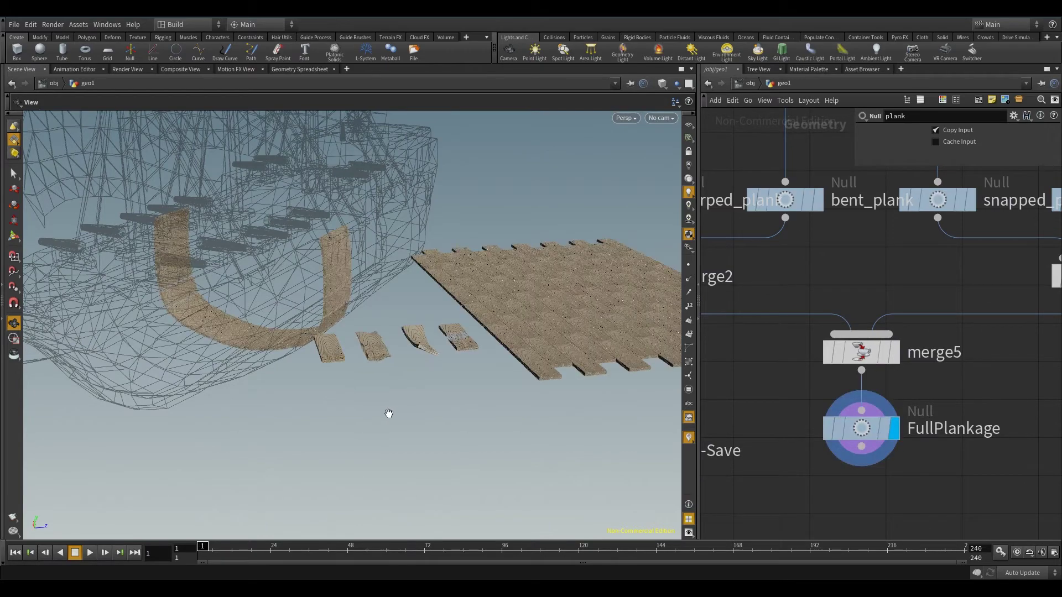
{"action": "left_click_drag", "start_coordinate": [400, 412], "coordinate": [327, 471]}
{"action": "middle_click_drag", "start_coordinate": [326, 471], "coordinate": [251, 488]}
{"action": "left_click_drag", "start_coordinate": [251, 488], "coordinate": [258, 533]}
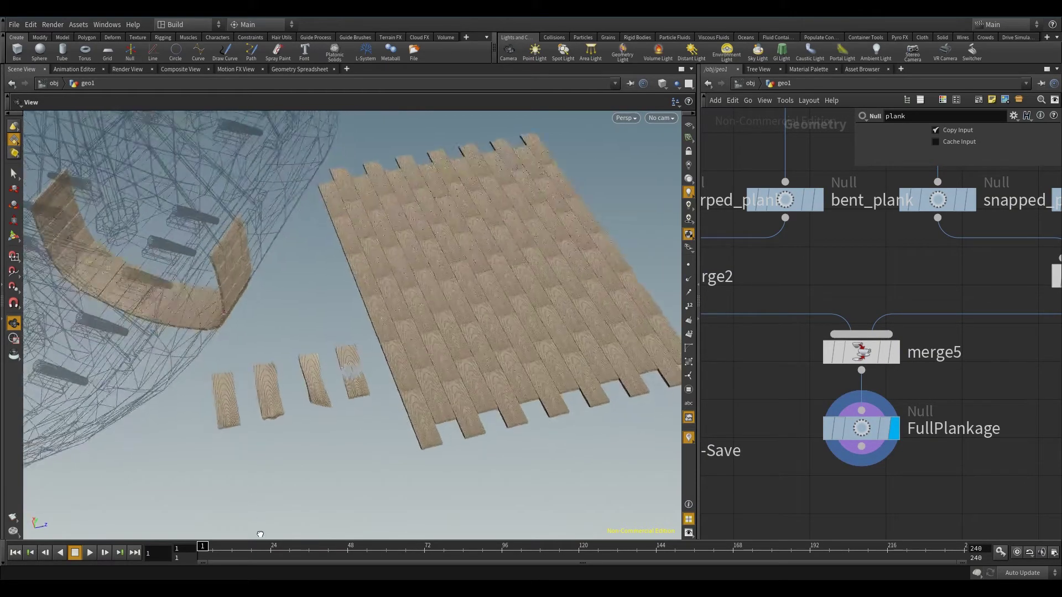
{"action": "left_click_drag", "start_coordinate": [334, 446], "coordinate": [326, 466]}
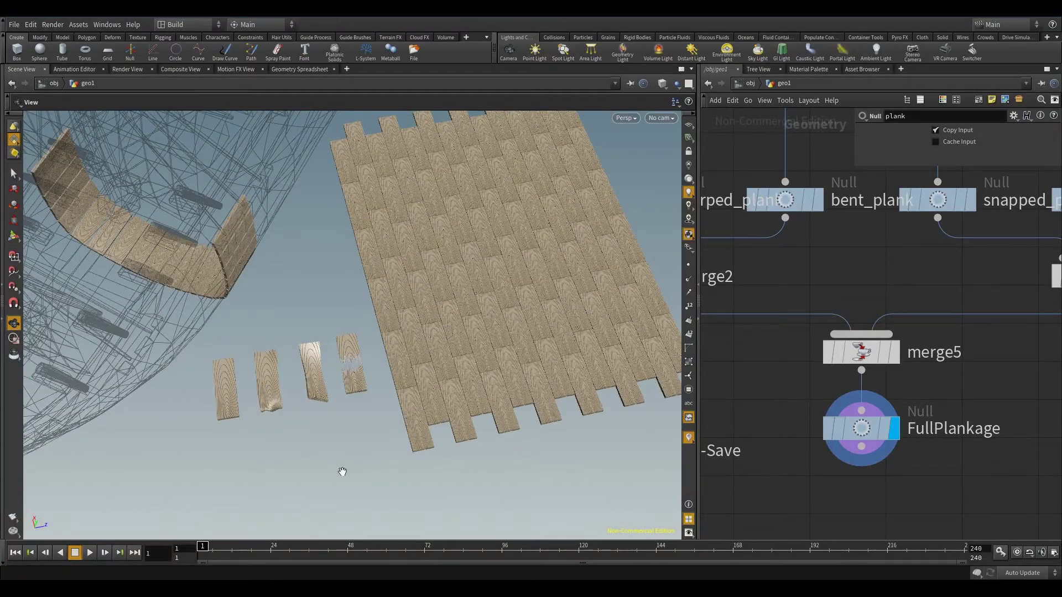
Step: Examine the row of single planks up close, comparing the straight, warped, bent and snapped versions
{"action": "left_click_drag", "start_coordinate": [342, 471], "coordinate": [320, 405]}
{"action": "right_click_drag", "start_coordinate": [321, 405], "coordinate": [320, 343]}
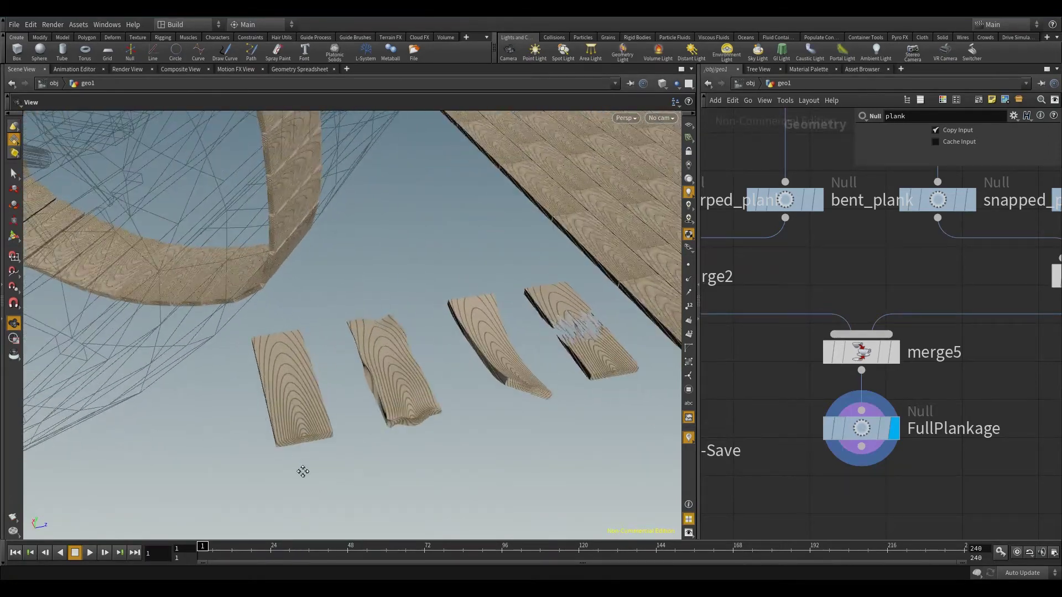
{"action": "right_click_drag", "start_coordinate": [303, 471], "coordinate": [408, 445]}
{"action": "left_click_drag", "start_coordinate": [163, 396], "coordinate": [660, 400]}
{"action": "left_click_drag", "start_coordinate": [391, 434], "coordinate": [383, 347]}
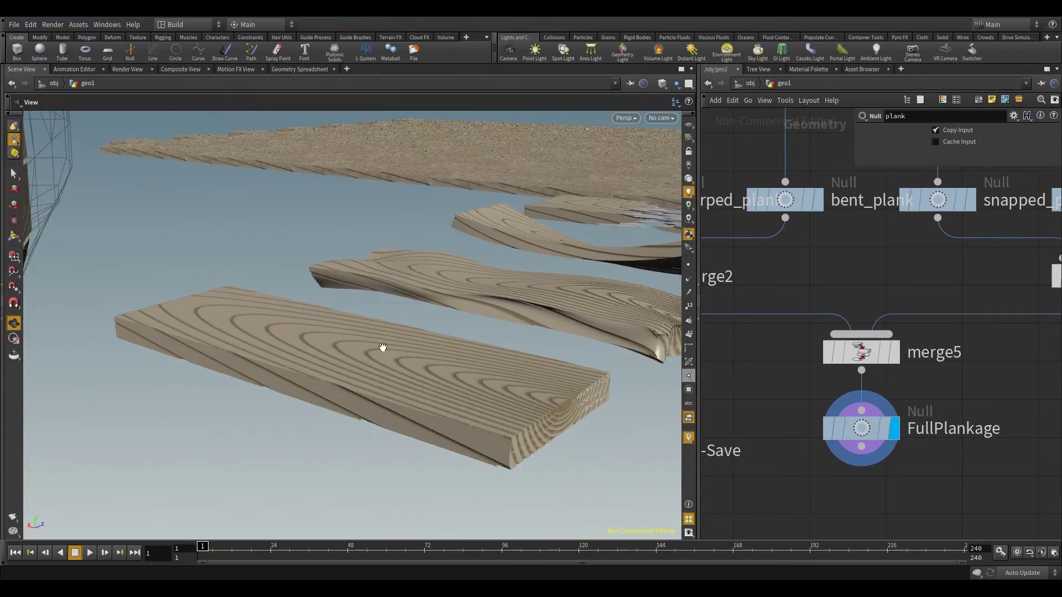
{"action": "left_click_drag", "start_coordinate": [385, 445], "coordinate": [172, 162]}
{"action": "left_click_drag", "start_coordinate": [167, 318], "coordinate": [189, 350]}
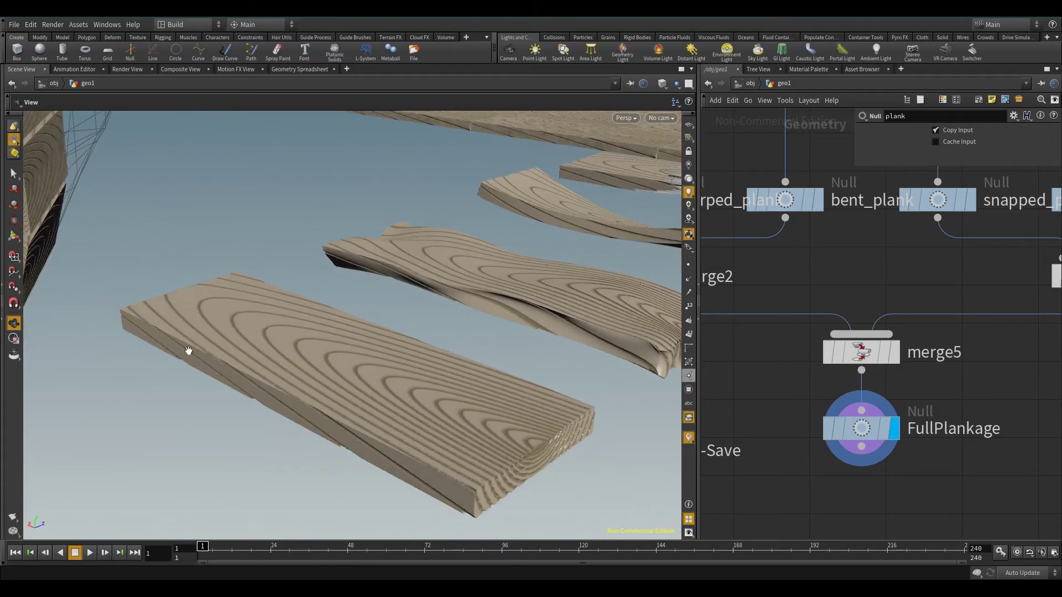
{"action": "left_click_drag", "start_coordinate": [241, 426], "coordinate": [395, 408]}
{"action": "right_click_drag", "start_coordinate": [395, 409], "coordinate": [417, 409]}
{"action": "middle_click_drag", "start_coordinate": [417, 410], "coordinate": [335, 474]}
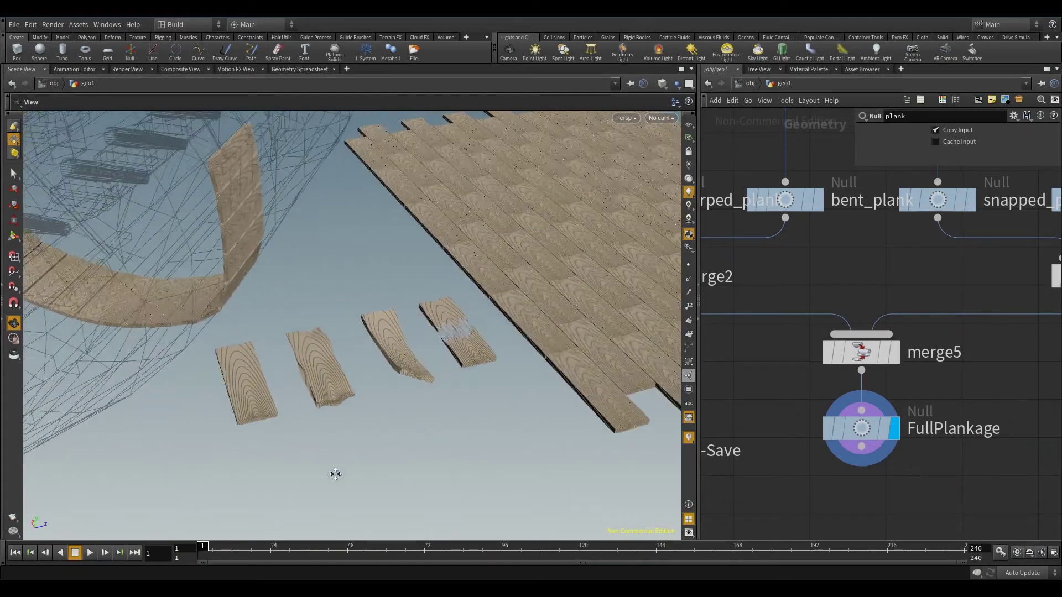
Step: Examine the broken middle of the snapped plank up close, alongside the bent plank
{"action": "right_click_drag", "start_coordinate": [335, 474], "coordinate": [355, 404]}
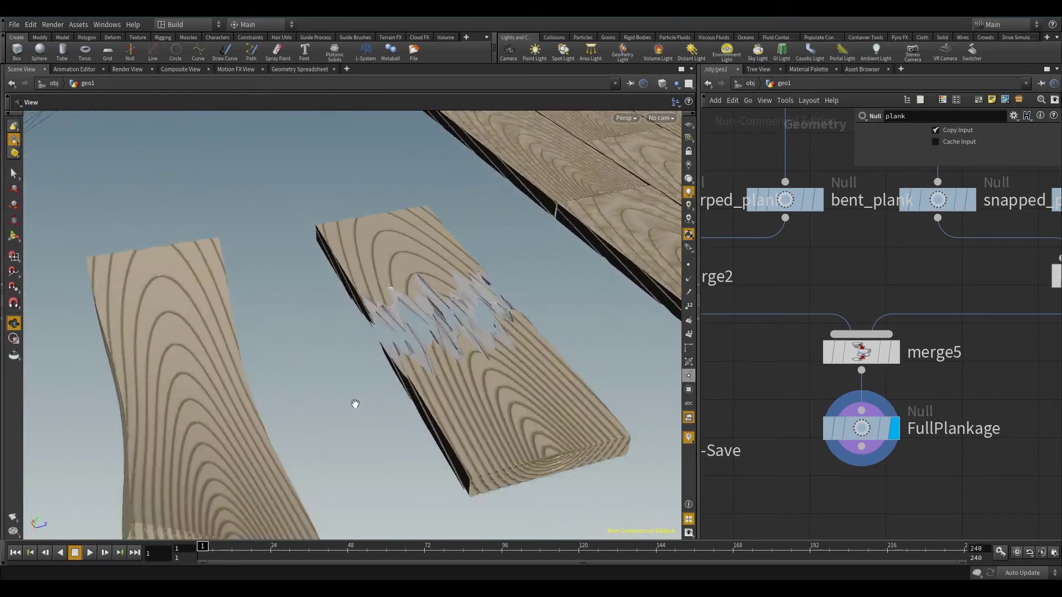
{"action": "left_click_drag", "start_coordinate": [355, 403], "coordinate": [279, 393]}
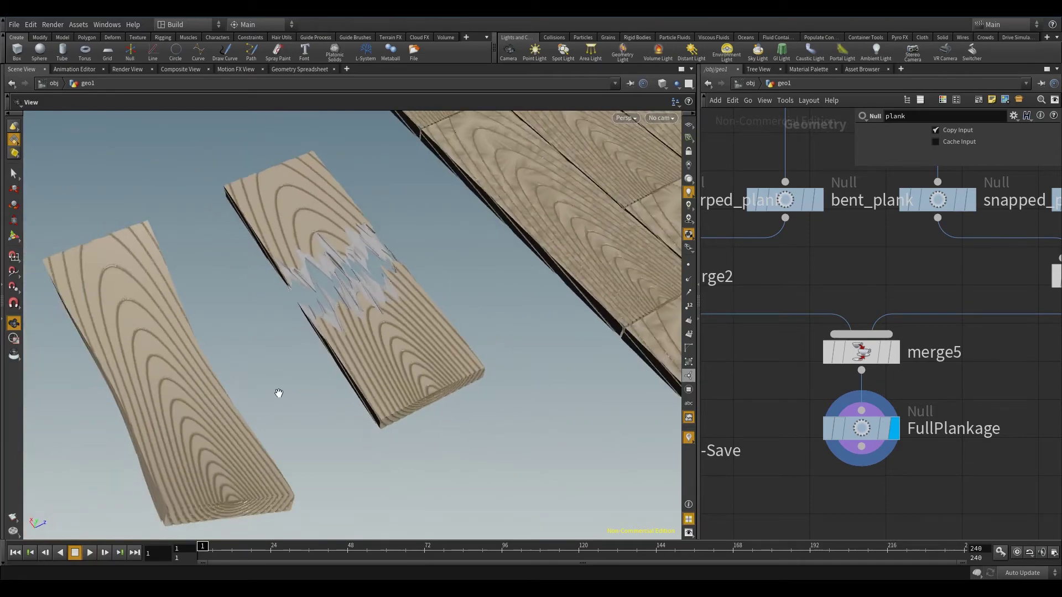
{"action": "scroll", "coordinate": [293, 393], "scroll_direction": "down", "scroll_amount": 6}
{"action": "scroll", "coordinate": [410, 429], "scroll_direction": "down", "scroll_amount": 2}
Step: View the plank row and floor together with the hull planking, and bring the entire wireframe ship into view
{"action": "left_click_drag", "start_coordinate": [410, 429], "coordinate": [310, 265]}
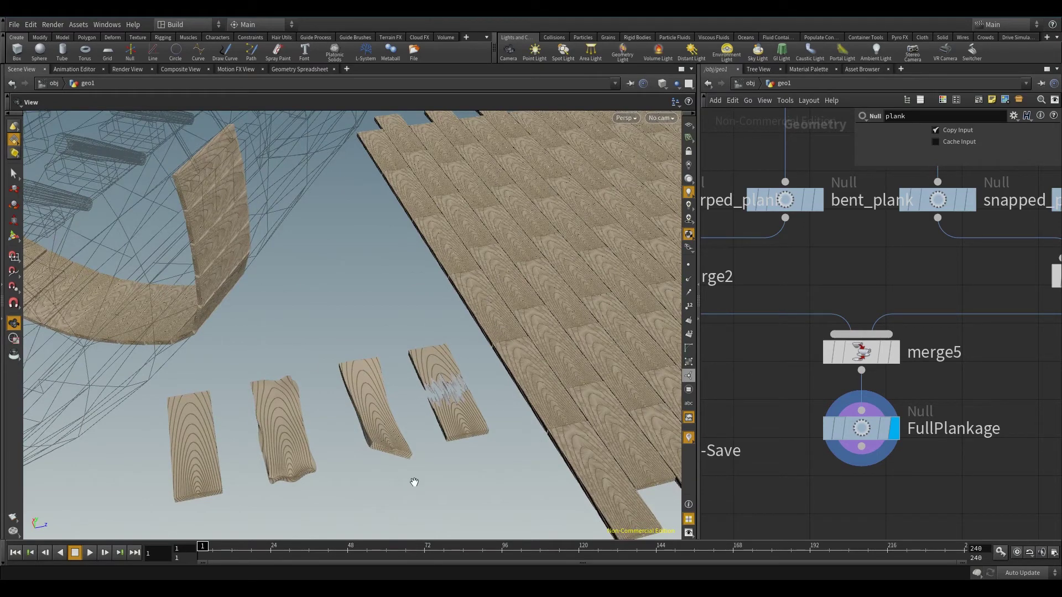
{"action": "left_click_drag", "start_coordinate": [268, 313], "coordinate": [330, 329]}
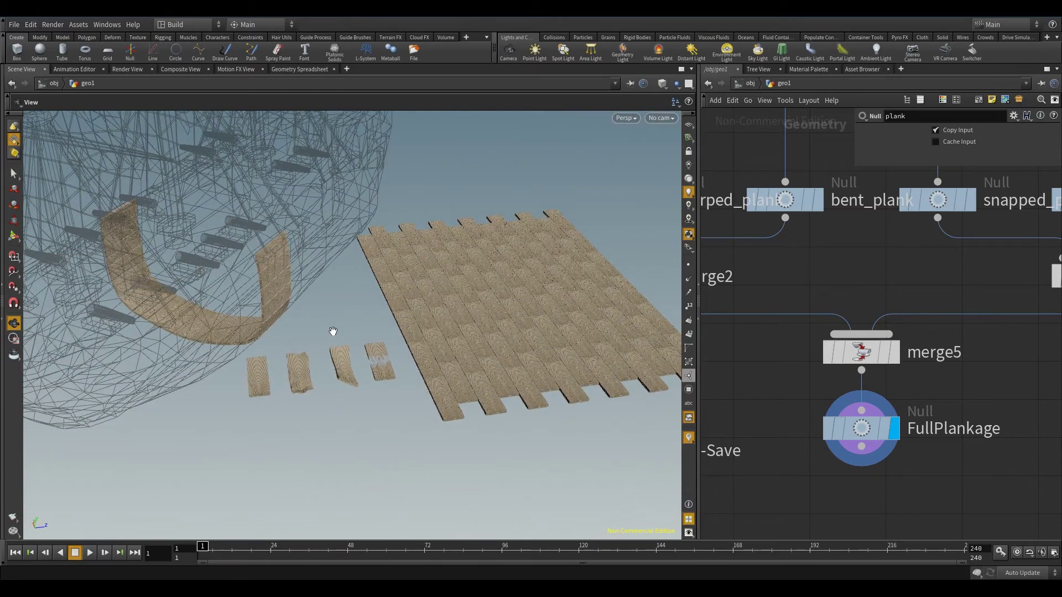
{"action": "left_click_drag", "start_coordinate": [307, 433], "coordinate": [257, 427]}
{"action": "middle_click_drag", "start_coordinate": [258, 426], "coordinate": [343, 469]}
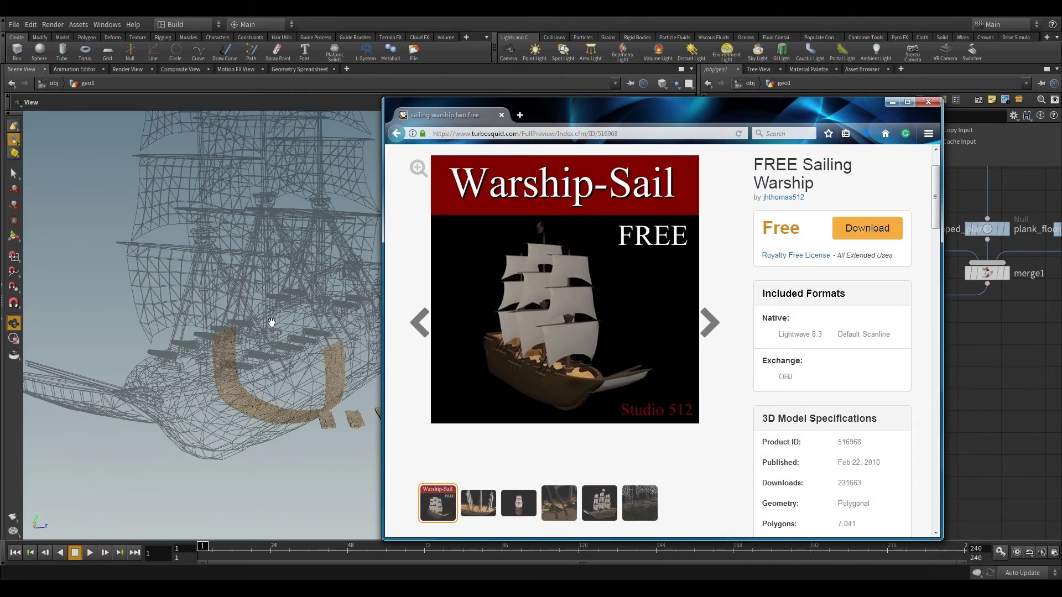
Step: Switch to the web browser and place TurboSquid's FREE Sailing Warship page beside the wireframe ship for reference
{"action": "left_click_drag", "start_coordinate": [570, 122], "coordinate": [492, 140]}
{"action": "left_click_drag", "start_coordinate": [624, 135], "coordinate": [745, 118]}
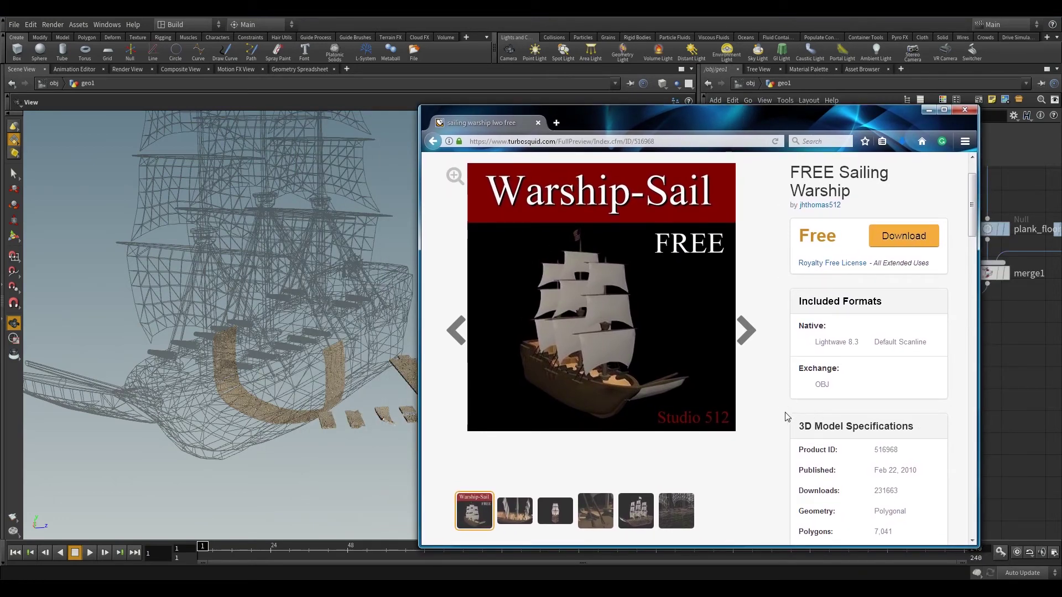